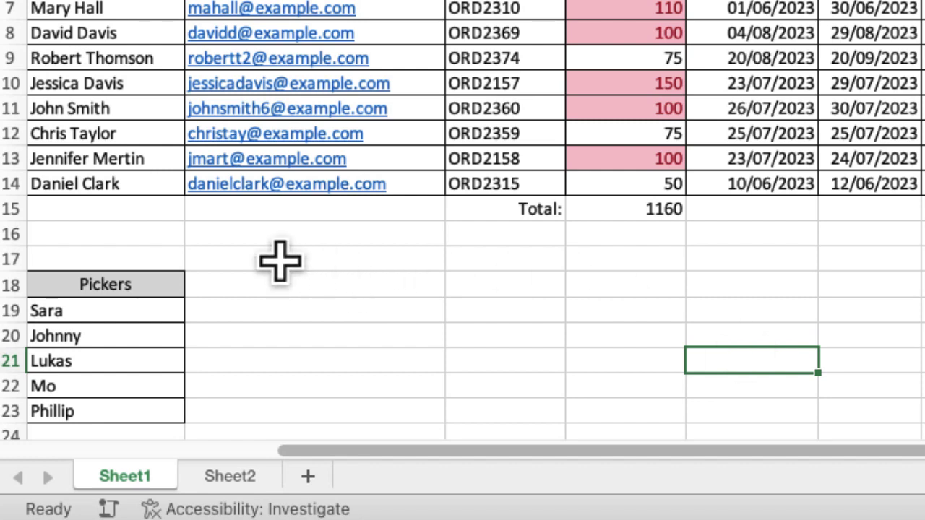
- Define the workbook-level name Pickers for the list of picker names in C19:C23
drag(120, 312, 110, 402)
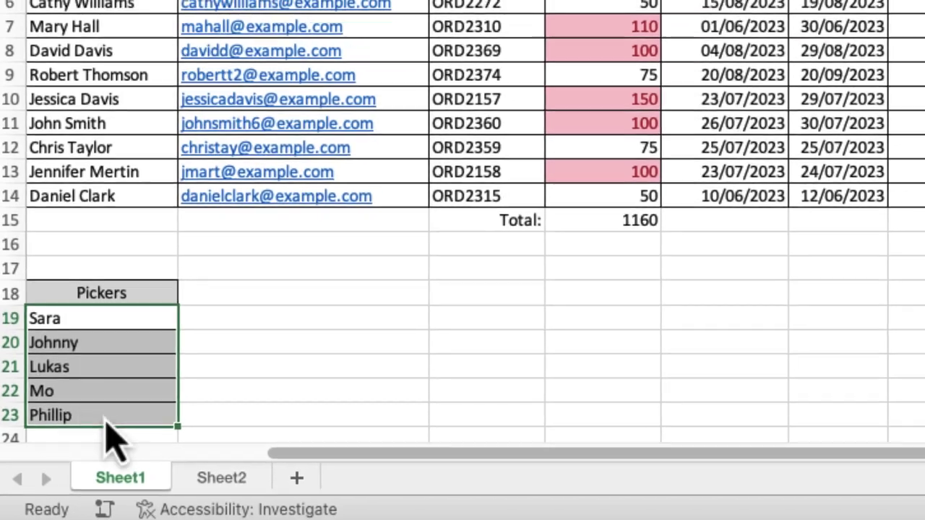
right_click(111, 419)
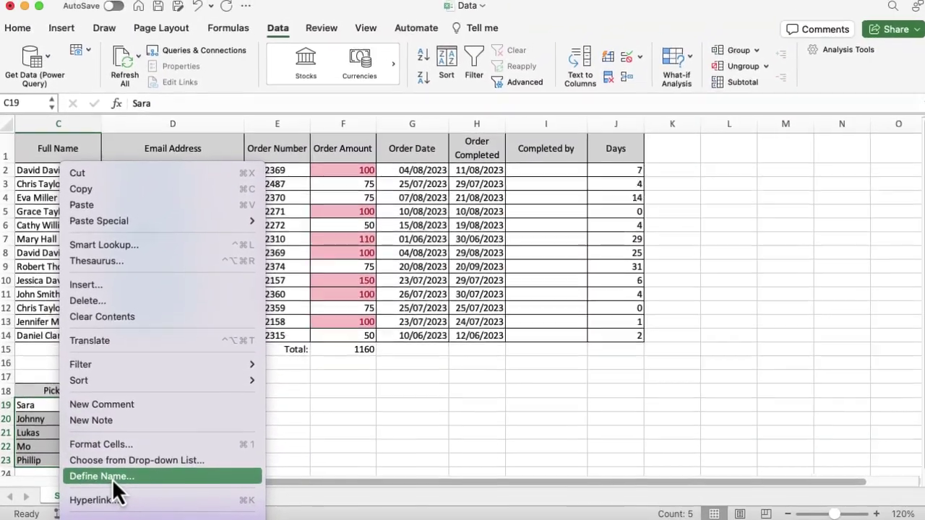
click(101, 477)
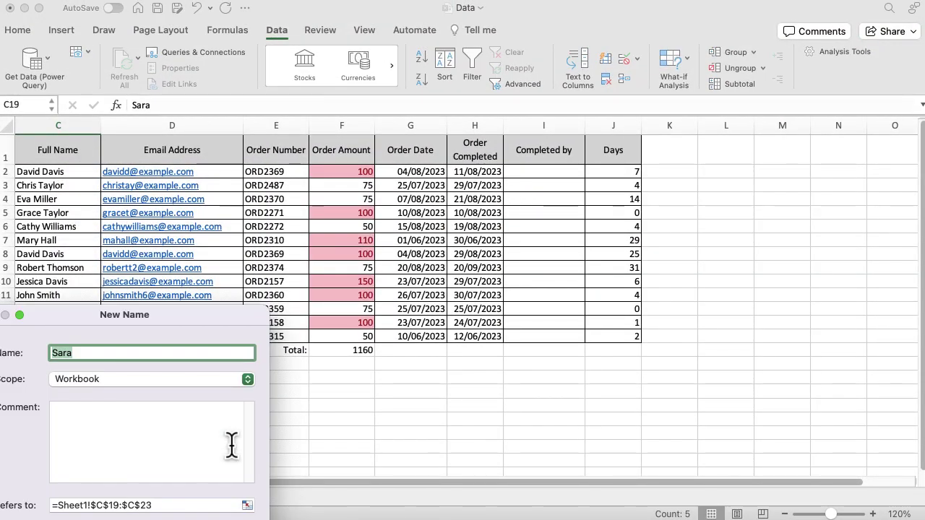
drag(211, 324, 275, 254)
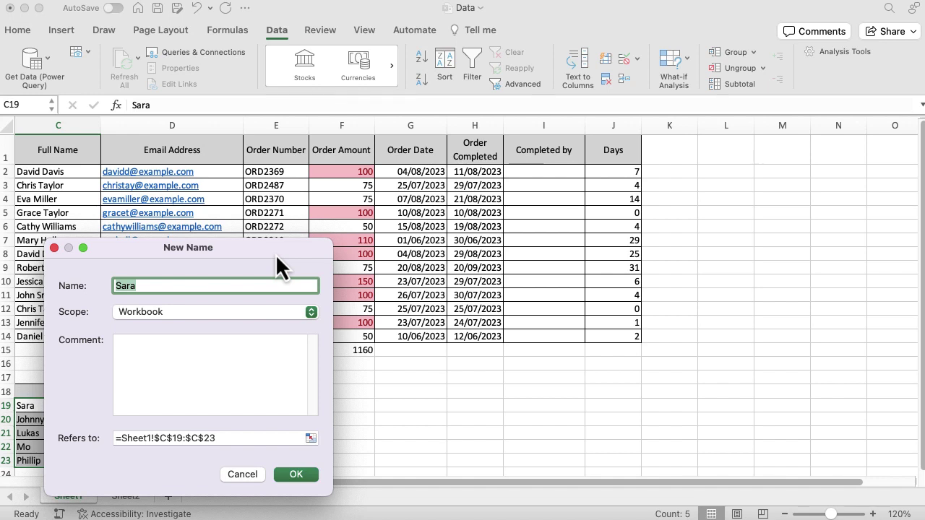
click(248, 477)
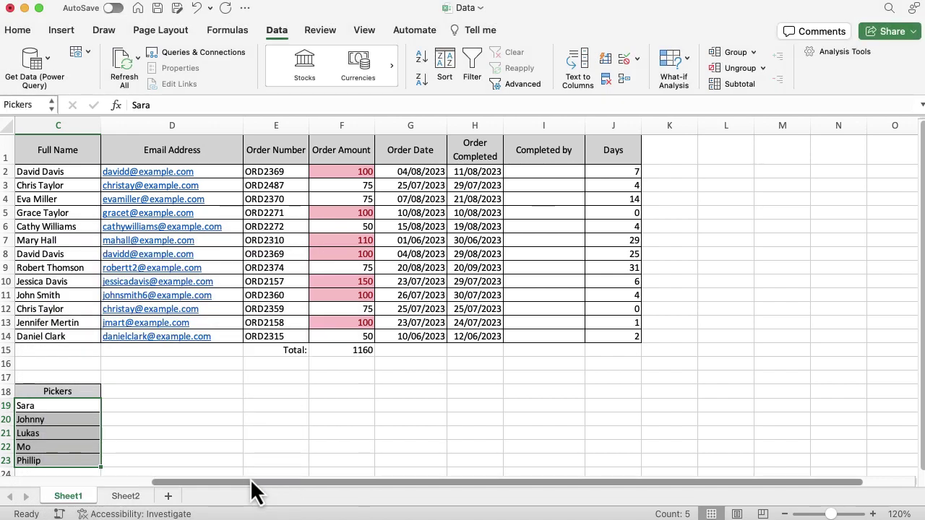
- Add List data validation with an in-cell drop-down to cell I2, using the picker range C19:C23 (=Pickers) as source
click(533, 173)
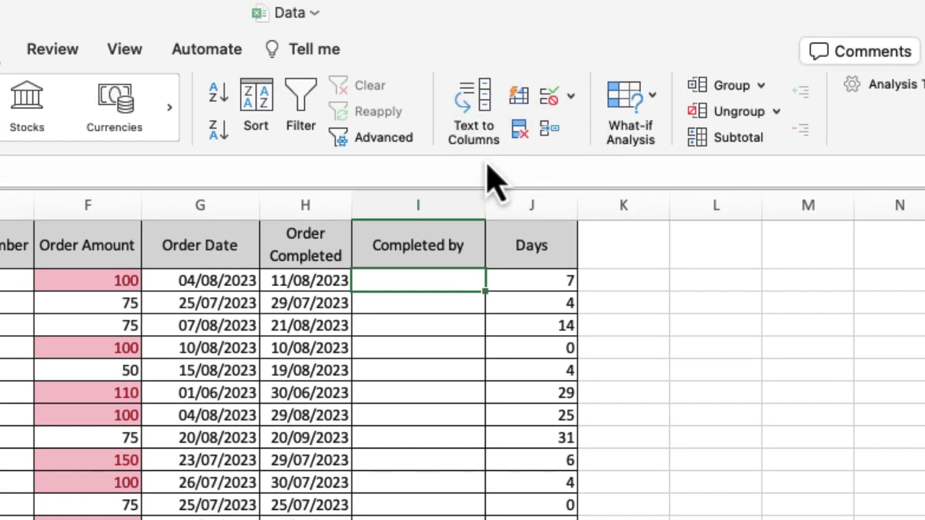
click(571, 98)
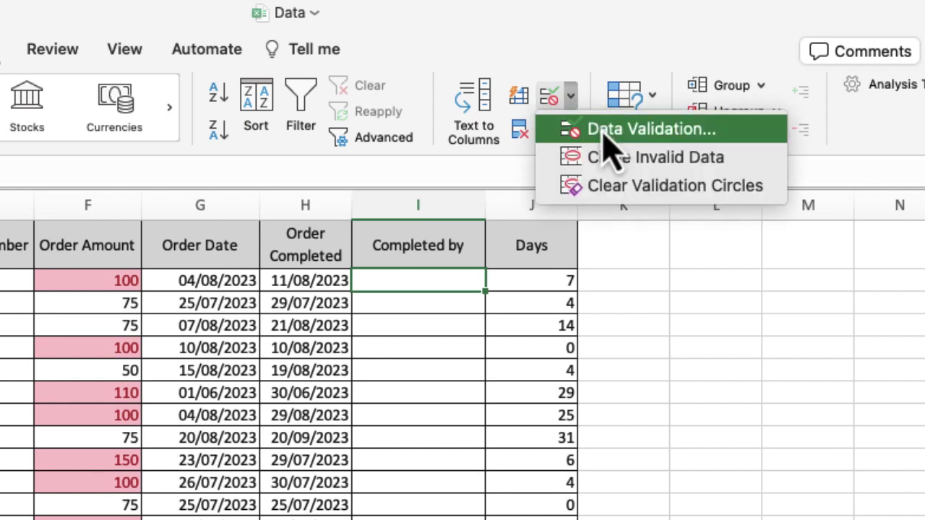
click(604, 130)
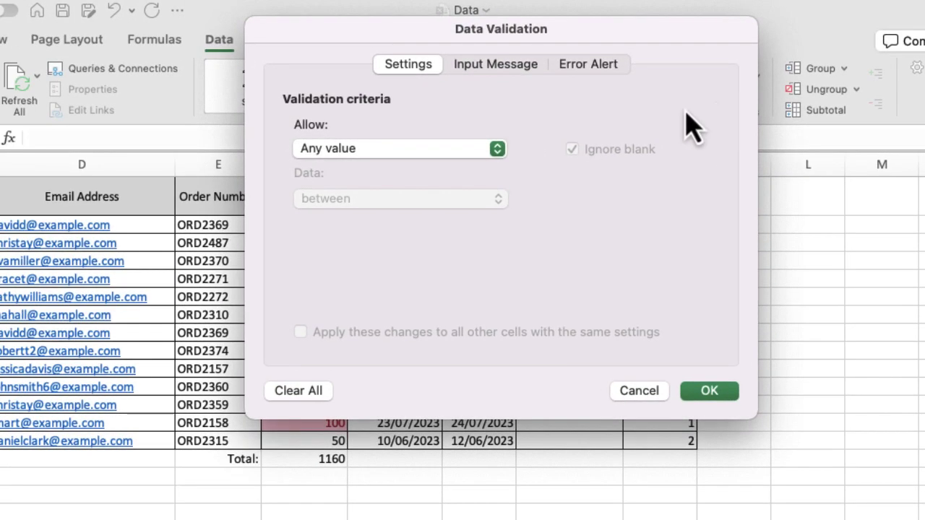
click(498, 149)
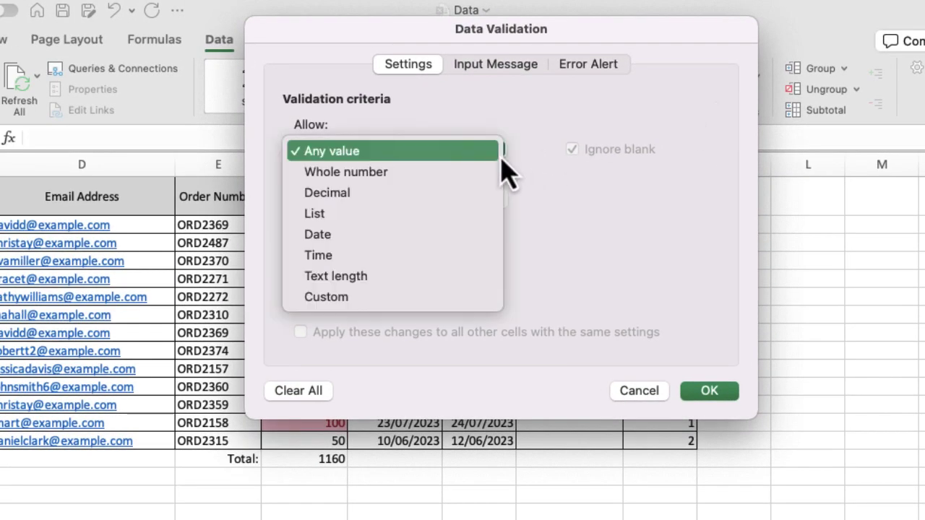
click(442, 214)
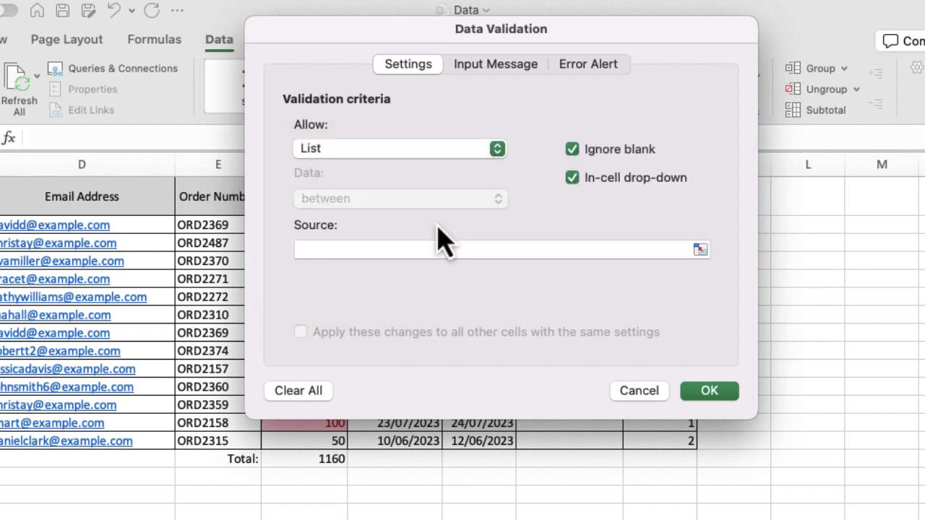
click(372, 249)
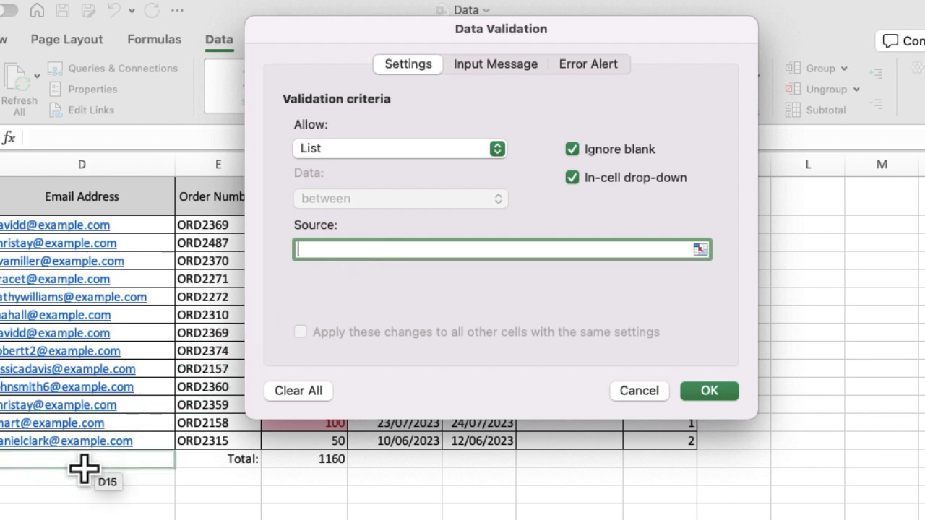
click(1, 513)
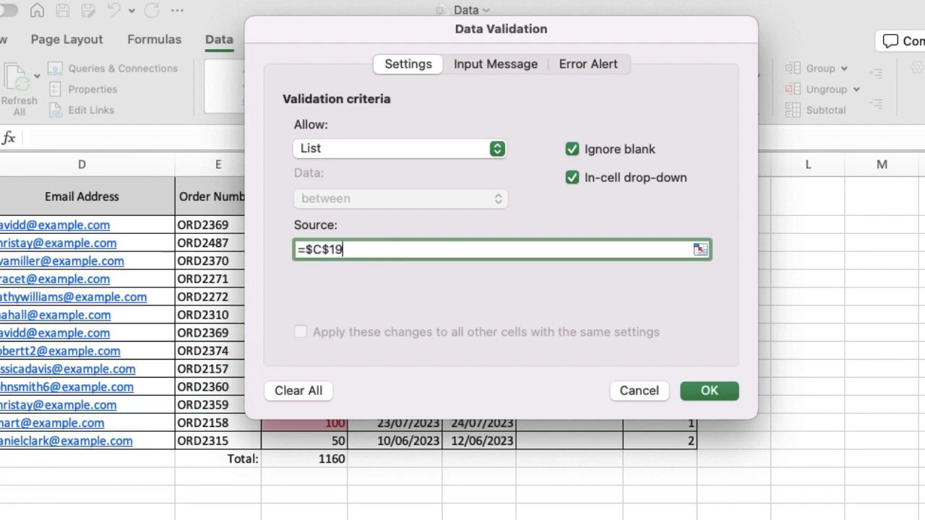
drag(1, 513, 1, 519)
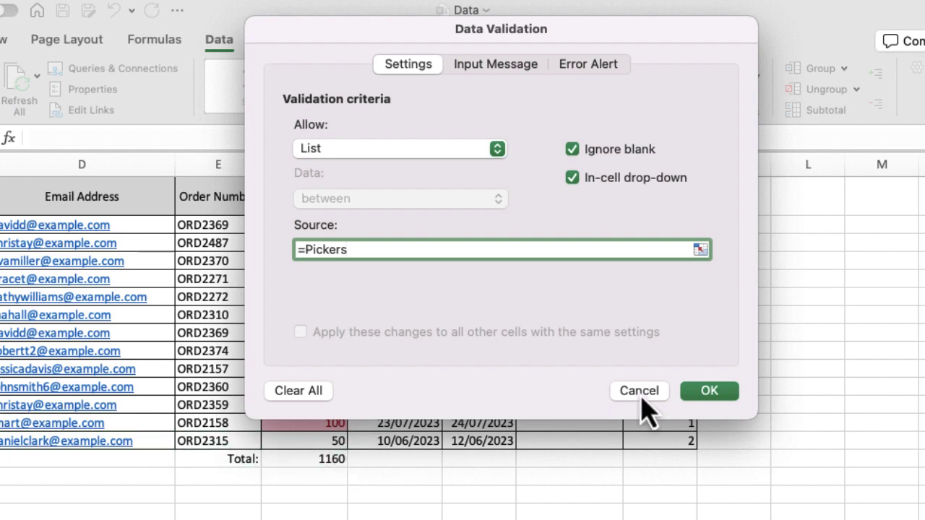
click(713, 394)
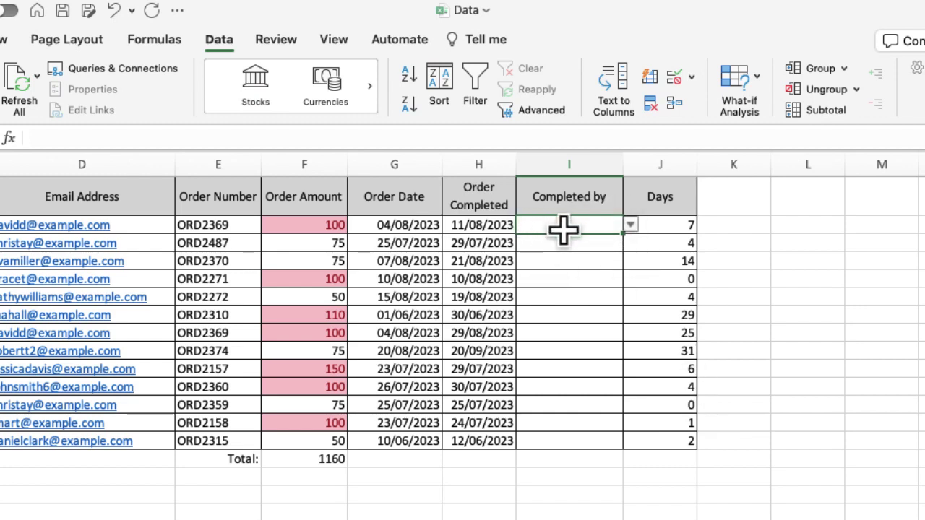
- Choose the third picker from the drop-down in I2 and fill the cell down through I14
click(631, 226)
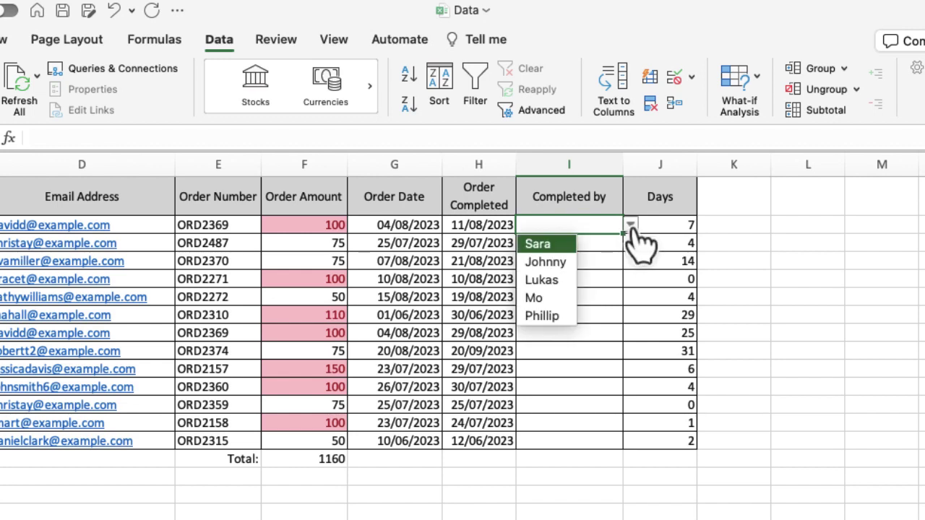
click(564, 282)
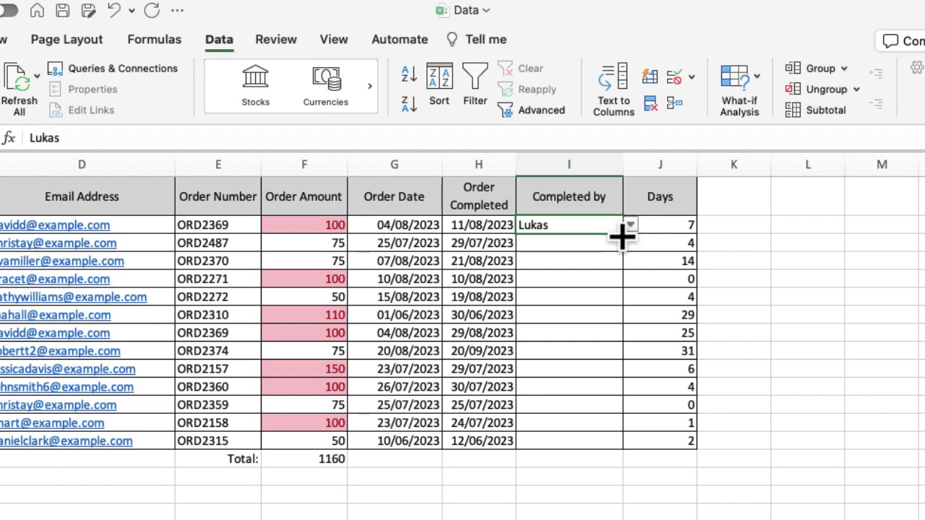
drag(622, 236, 621, 262)
drag(620, 347, 622, 446)
click(560, 473)
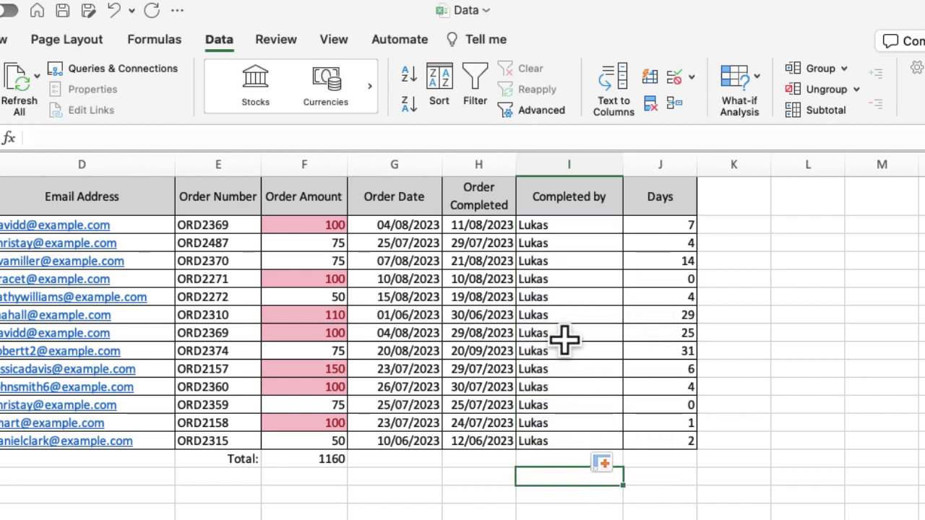
- Clear the copied picker names from I3:I14, leaving the entry in I2
drag(564, 244, 560, 438)
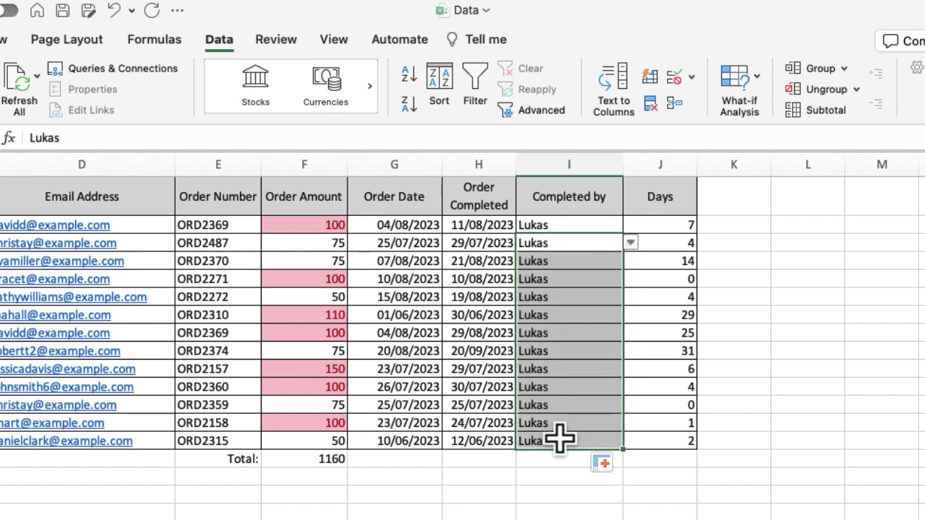
key(Delete)
click(533, 492)
- Fill Completed by cells I3, I4 and I5 from their drop-downs with the fourth, second and fourth picker respectively
click(591, 246)
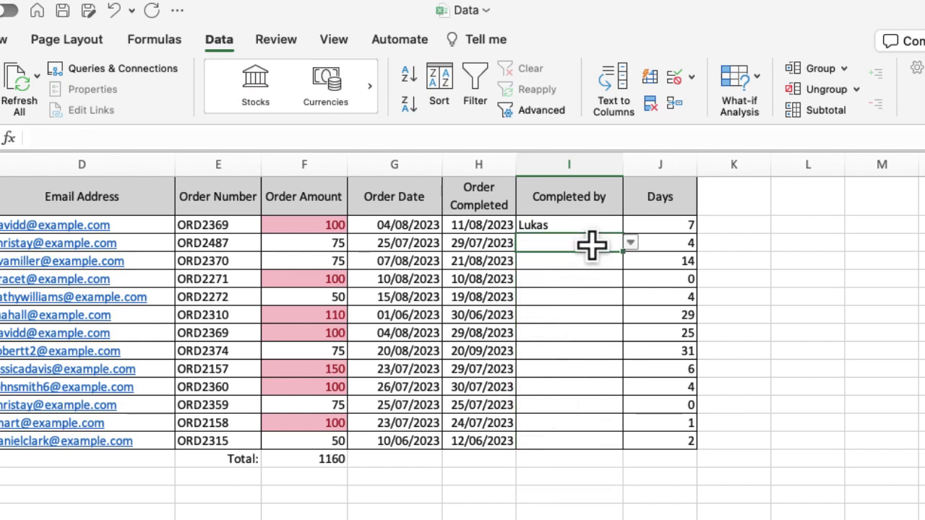
click(630, 243)
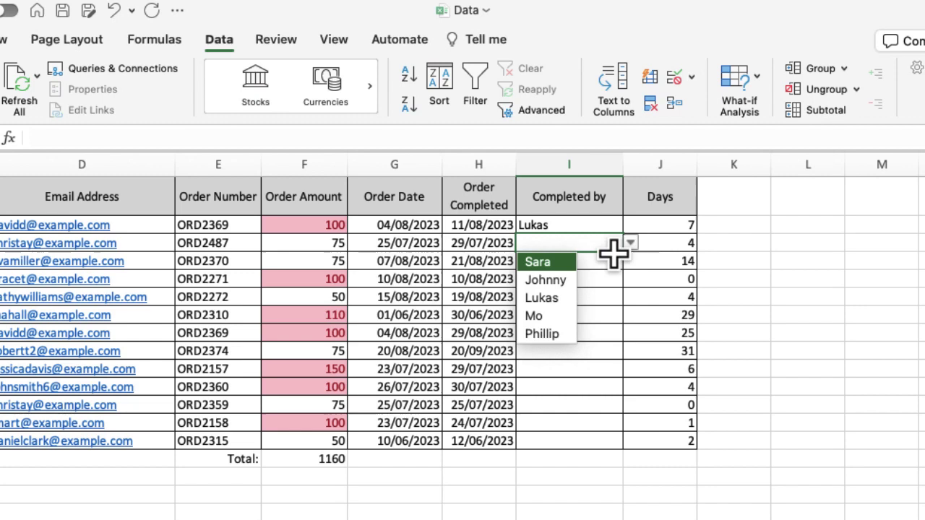
click(553, 316)
click(600, 266)
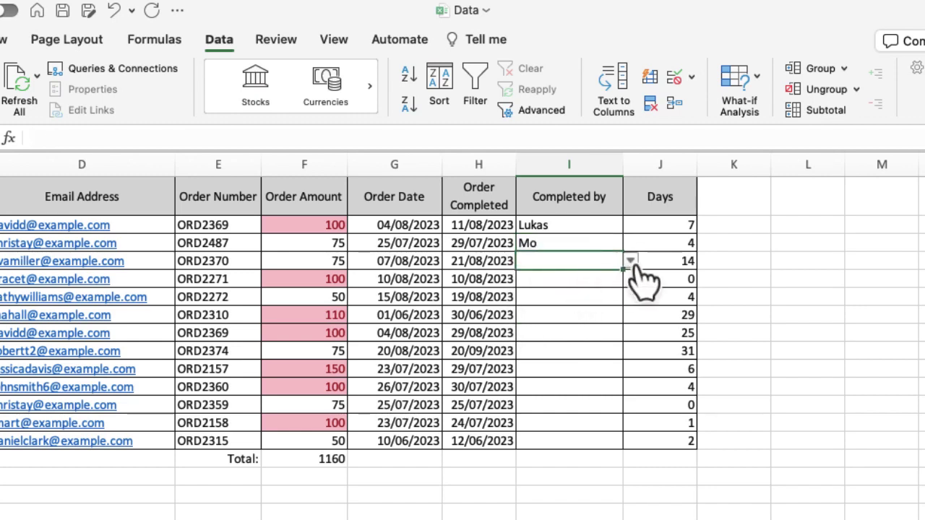
click(631, 261)
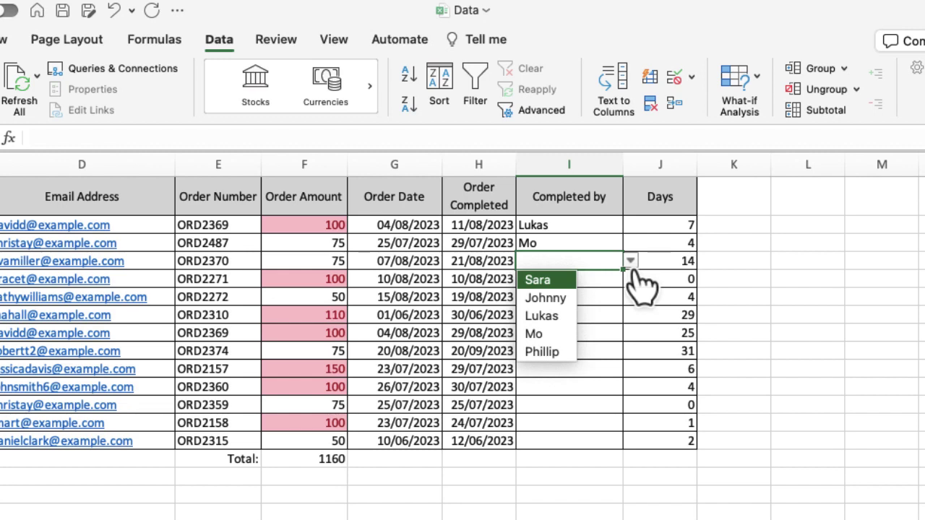
click(561, 296)
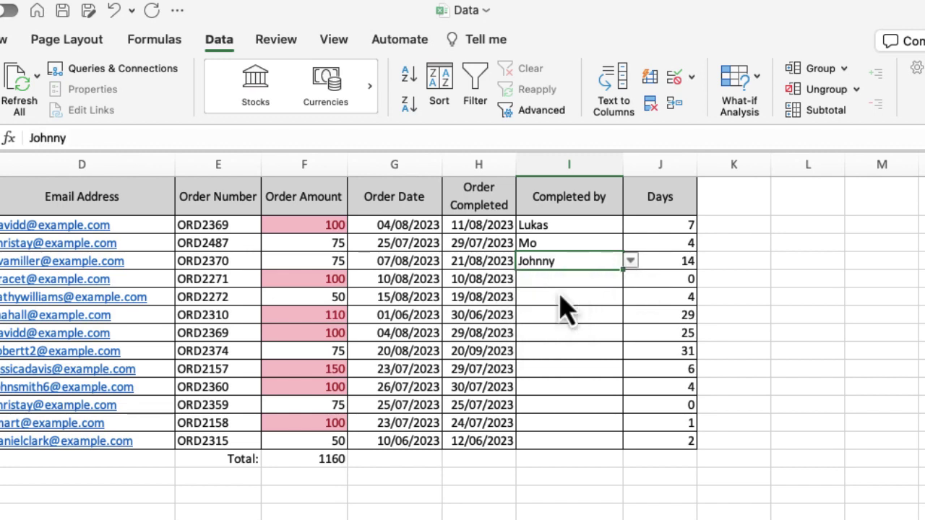
click(599, 277)
click(631, 280)
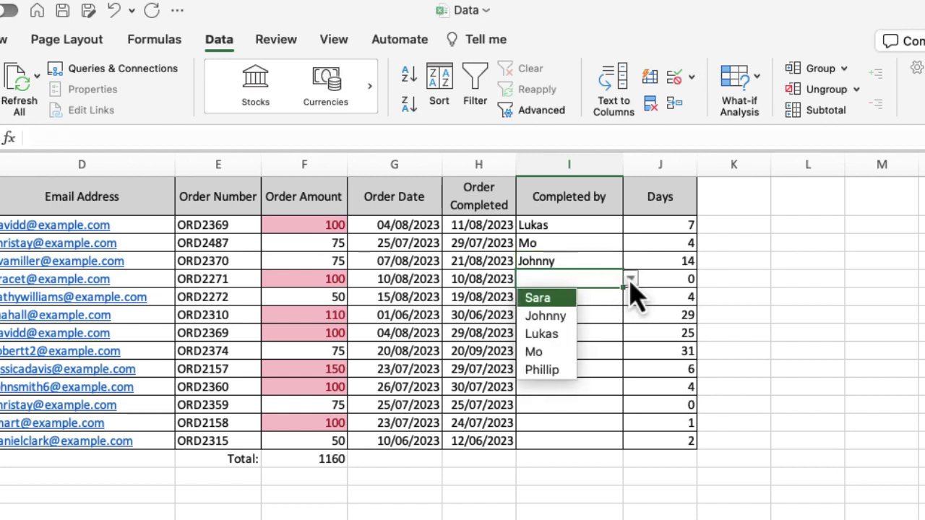
click(560, 350)
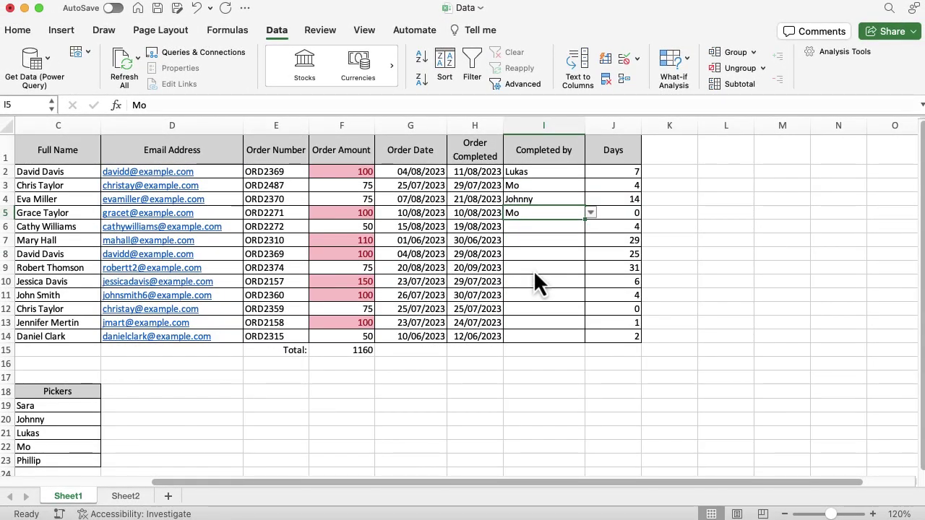
click(363, 396)
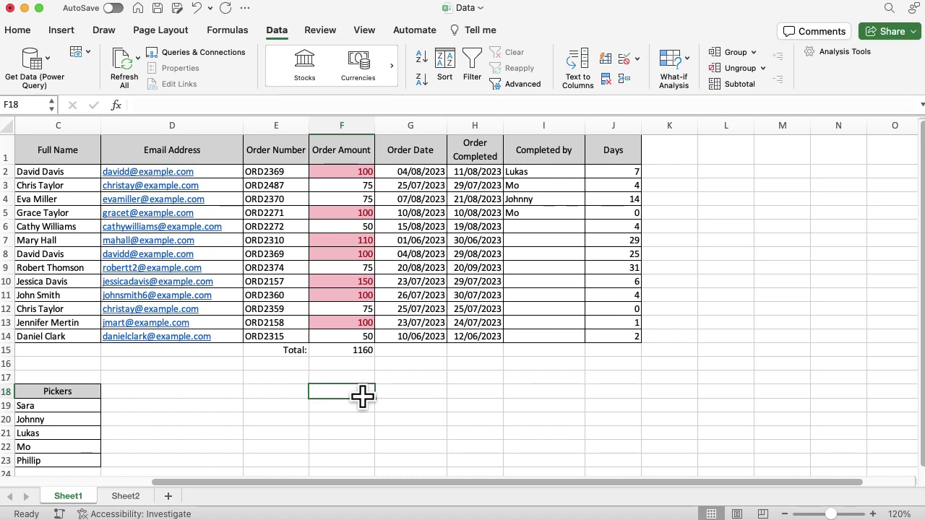
- Insert a row above row 21 within the Pickers list and enter a new picker's first name in C21
click(6, 434)
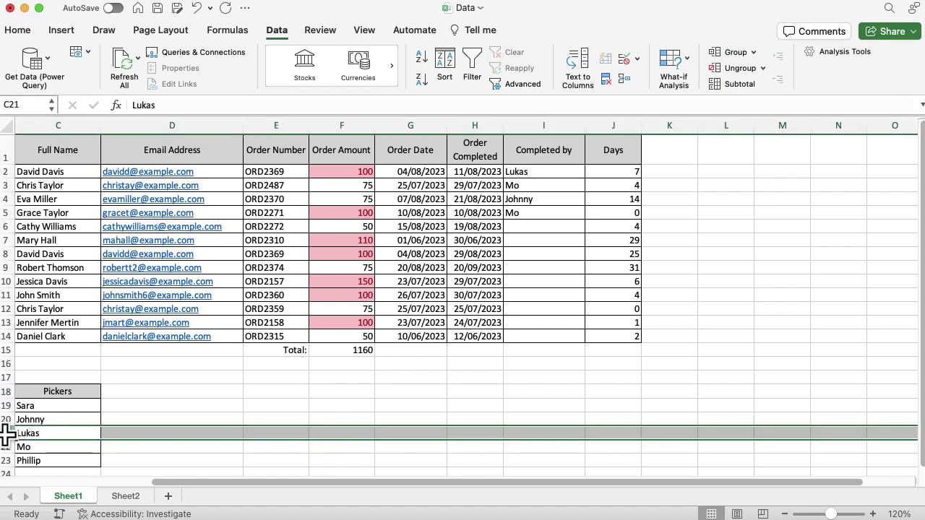
right_click(6, 433)
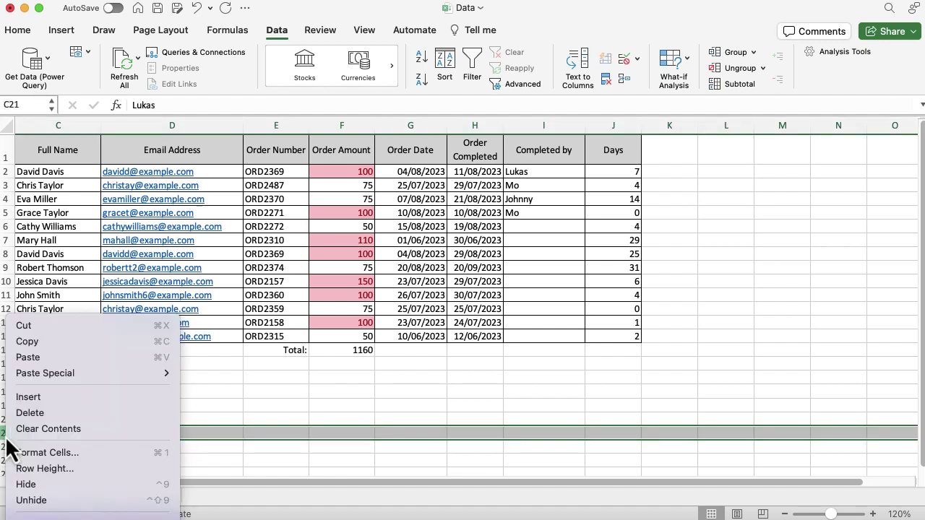
click(27, 401)
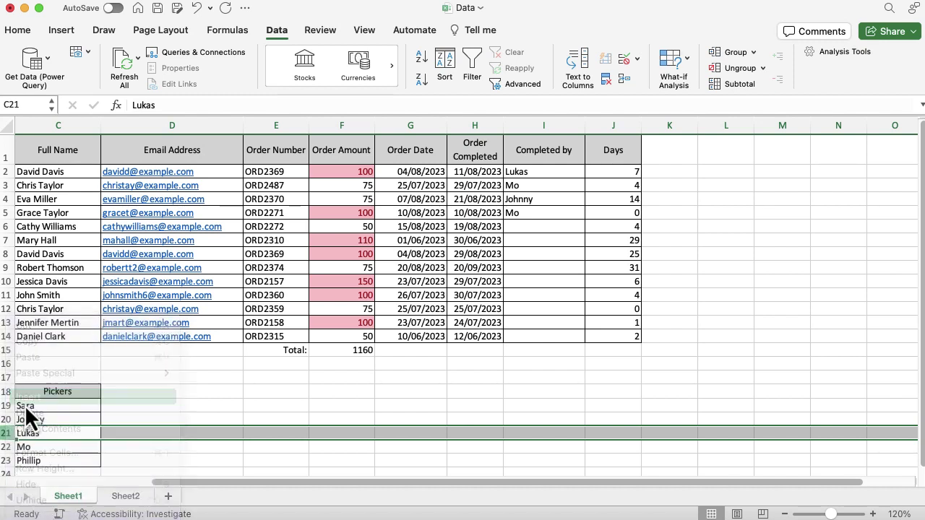
click(26, 432)
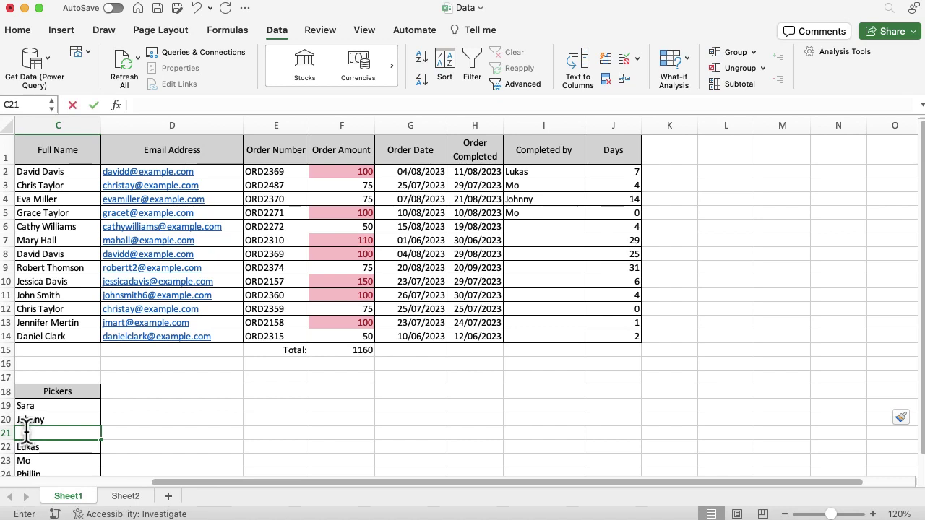
text(Suze)
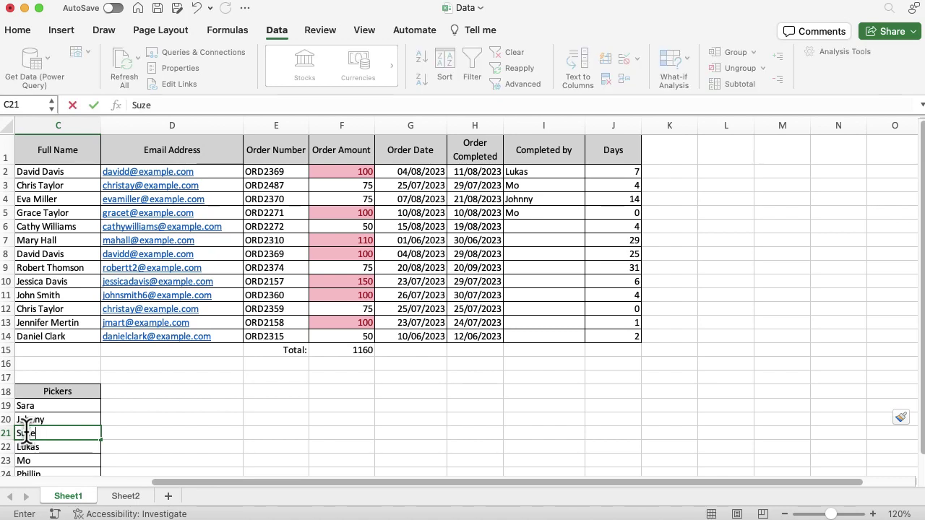
click(134, 430)
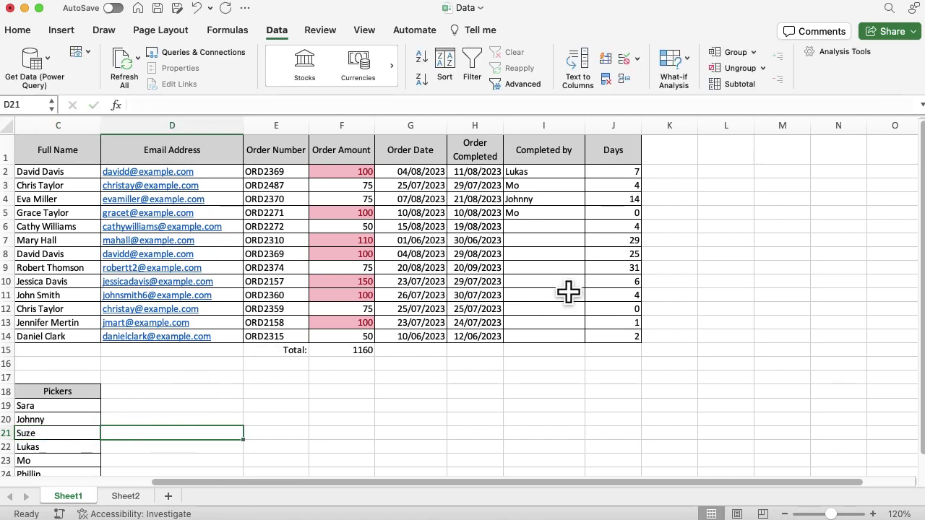
- Check the drop-down options in cell I6 for the newly added picker
click(550, 228)
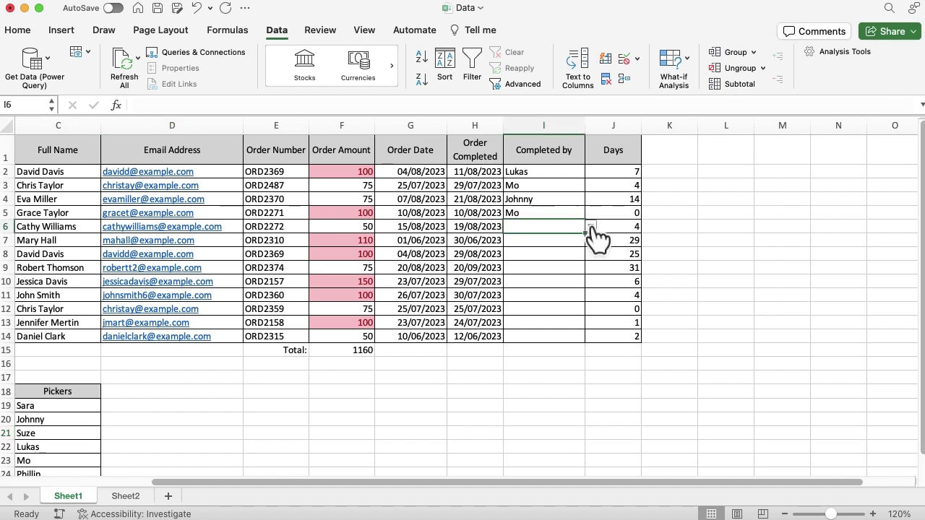
click(591, 227)
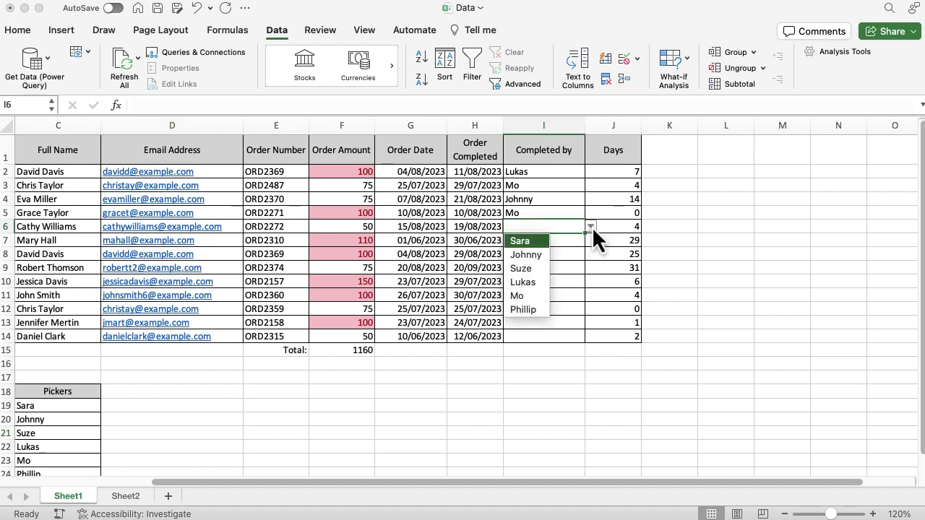
click(5, 466)
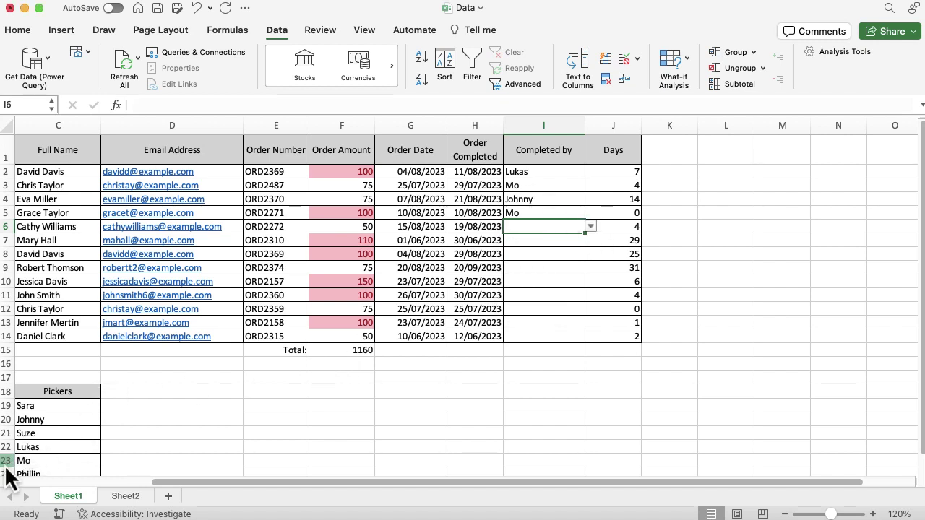
- Delete row 23 to remove that picker from the Pickers list
click(5, 461)
right_click(8, 460)
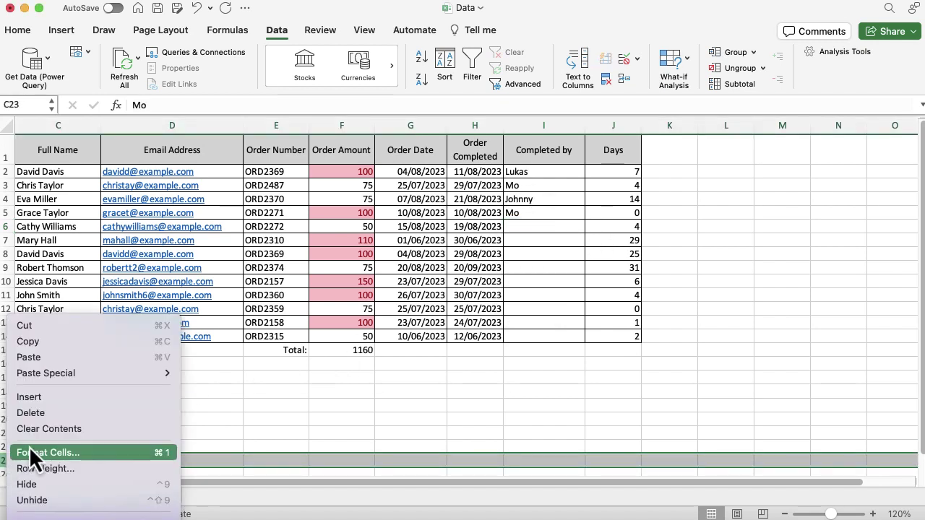
click(34, 412)
click(132, 435)
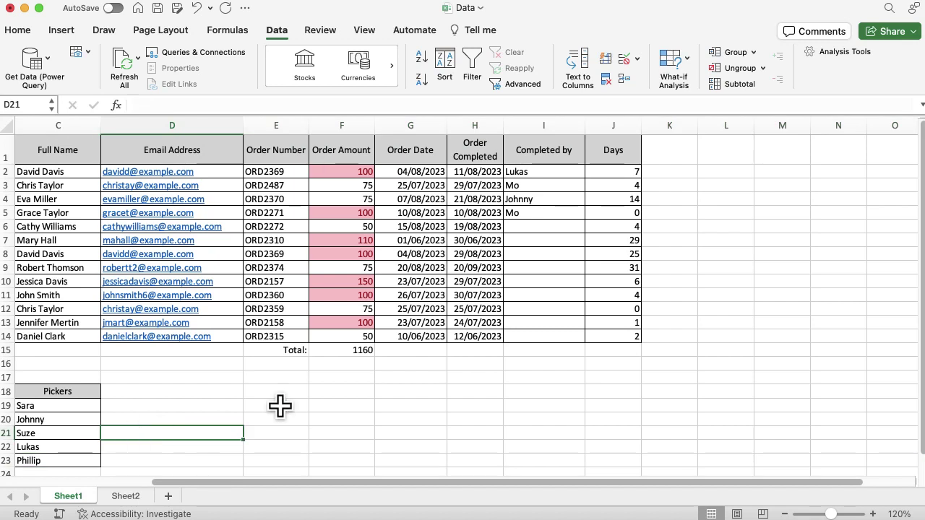
- Review the drop-down options in cell I6 after the picker's removal, without choosing one
click(539, 228)
click(591, 227)
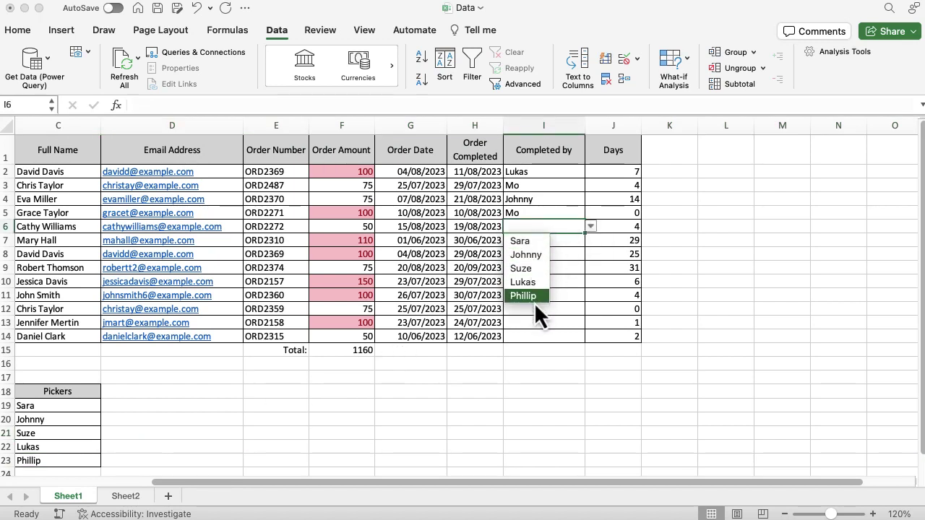
key(Escape)
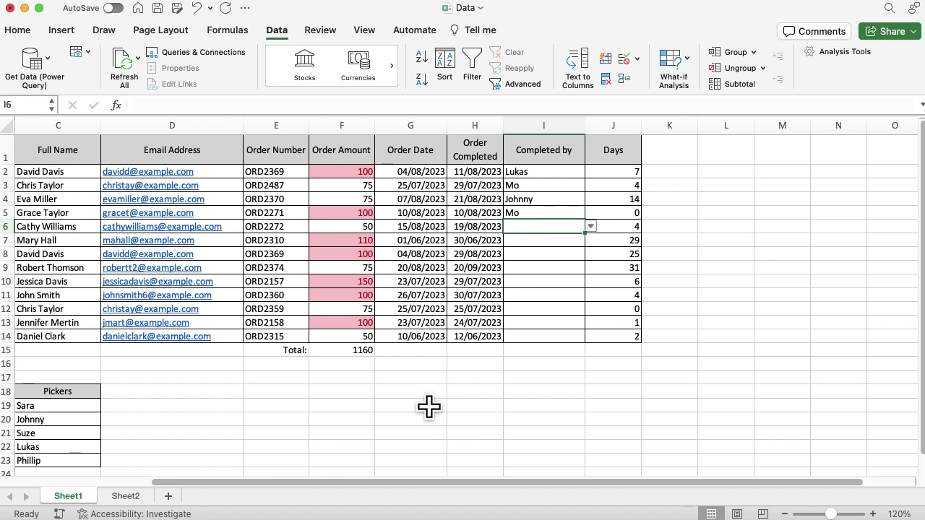